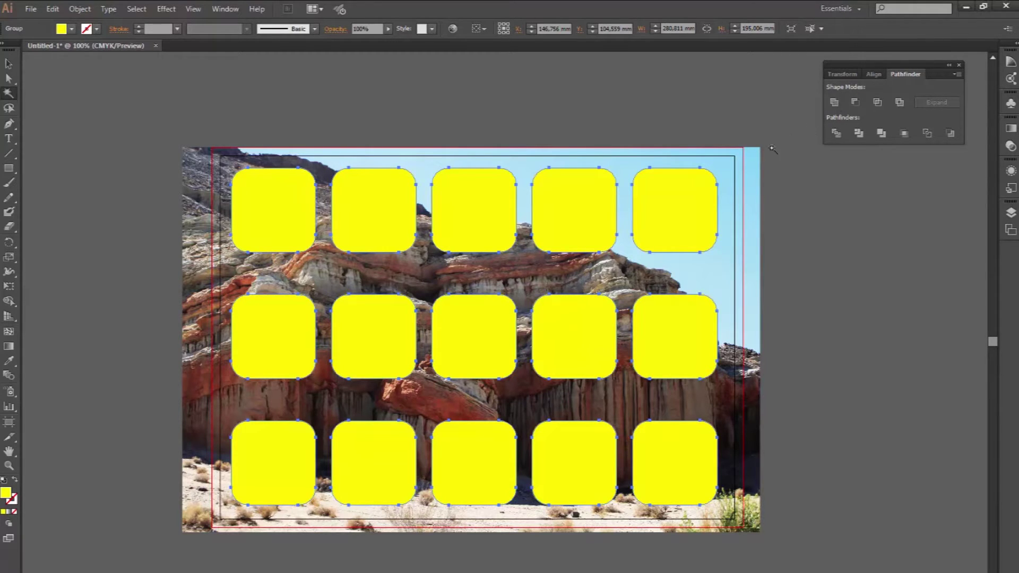
Step: Clip the desert photo with the rounded-square group via Object > Clipping Mask > Make, then deselect
click(8, 63)
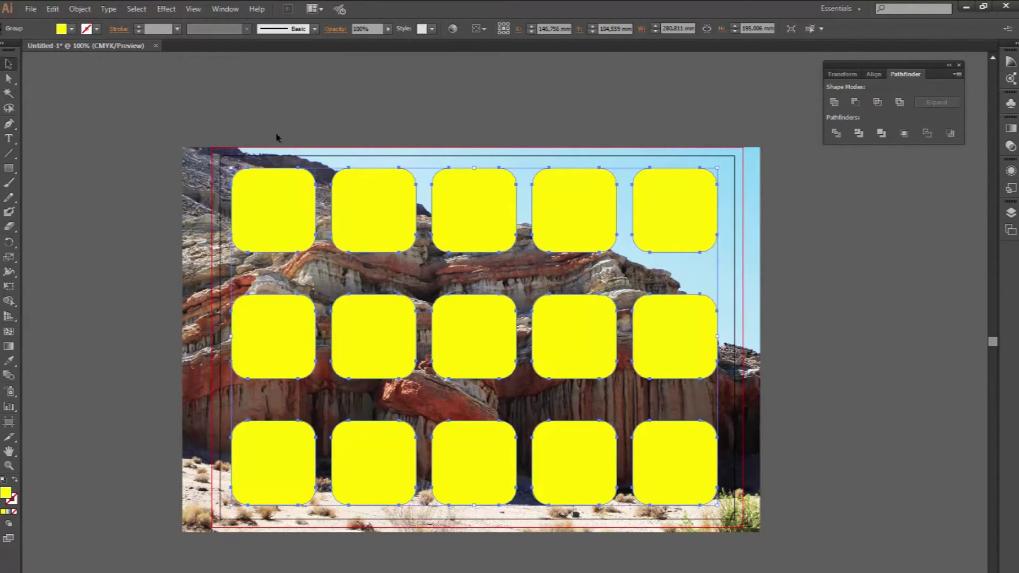
shift+click(339, 157)
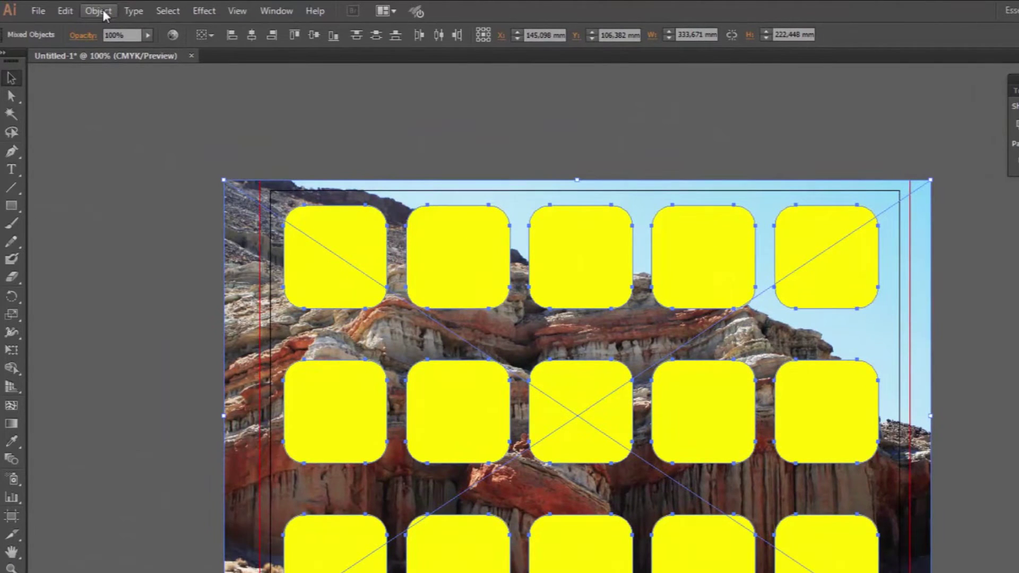
click(103, 10)
mouse_move(134, 469)
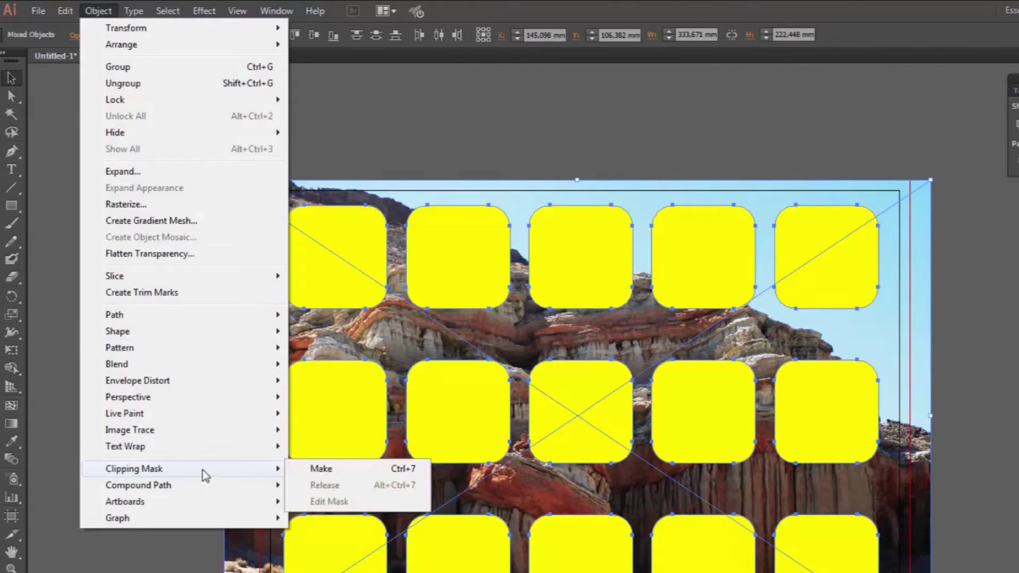
click(343, 468)
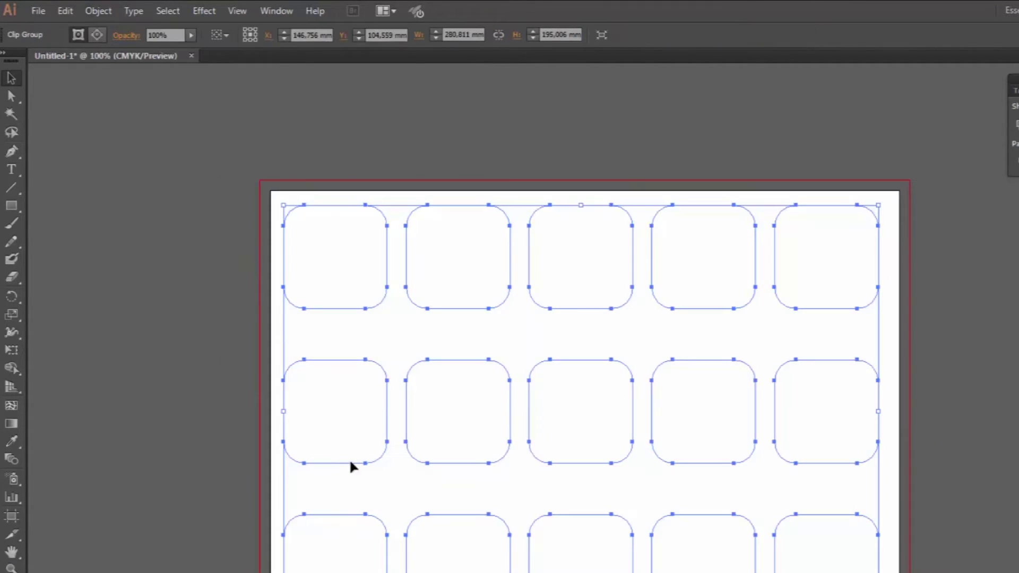
click(902, 357)
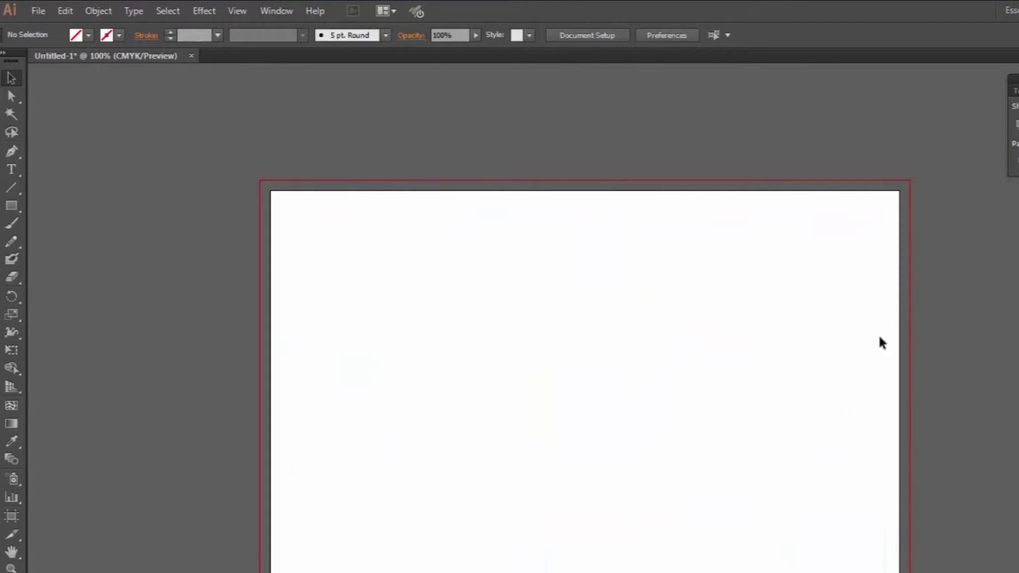
Step: Expand Layer 1 and its Clip Group in the Layers panel to inspect the contents
click(1006, 244)
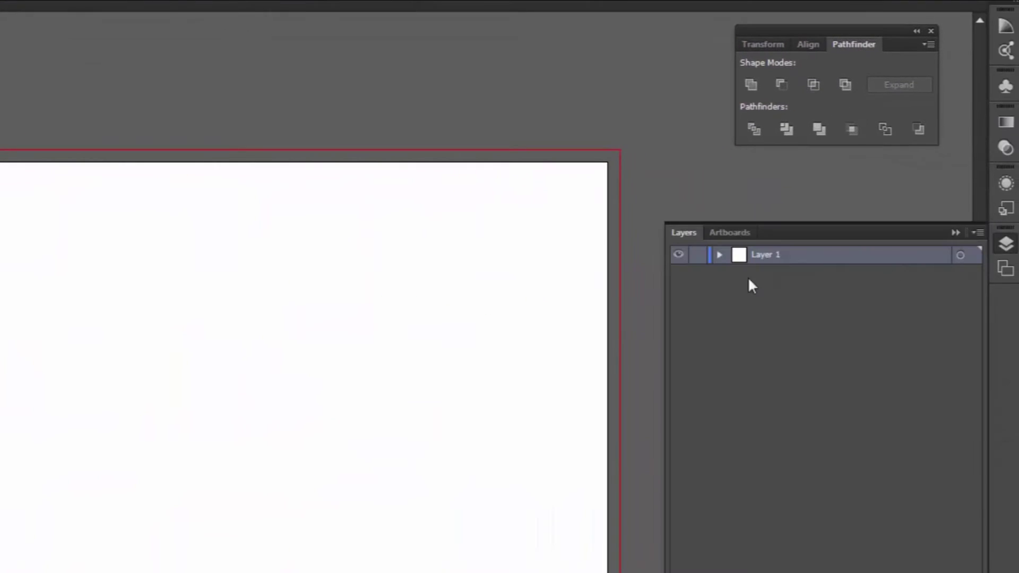
click(720, 255)
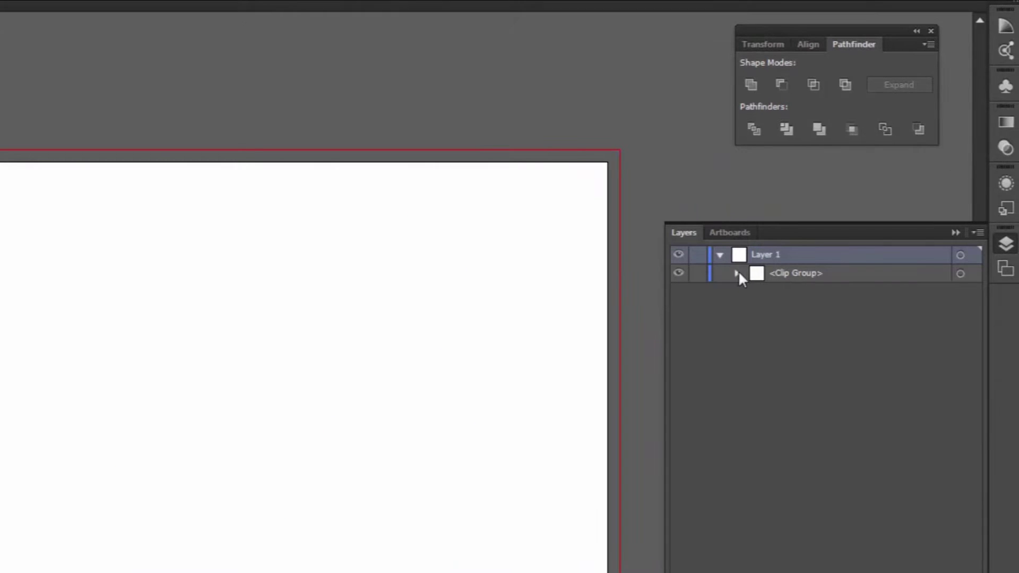
click(737, 273)
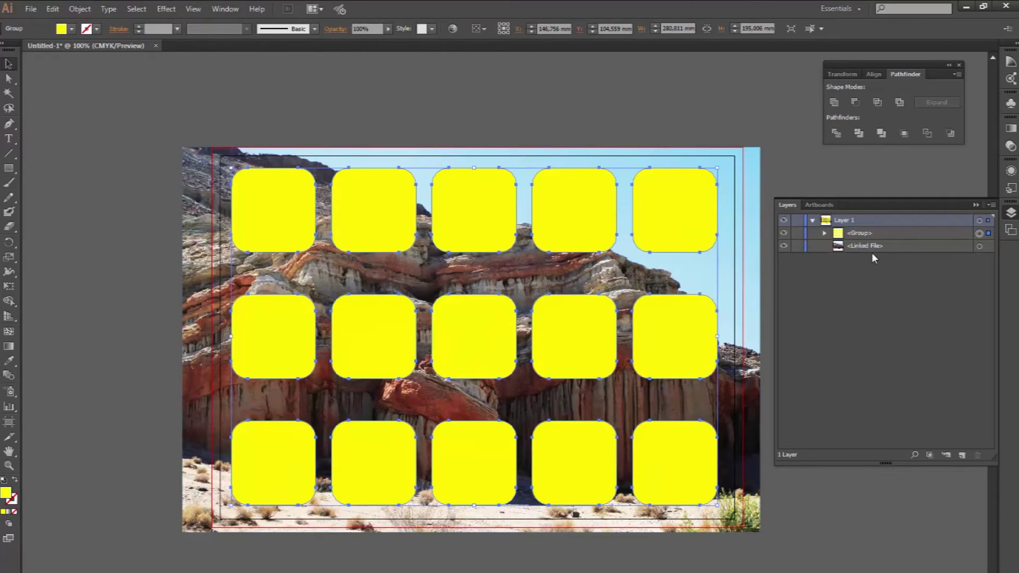
Step: Ungroup the yellow square group into separate rounded rectangles
key(ctrl+shift+a)
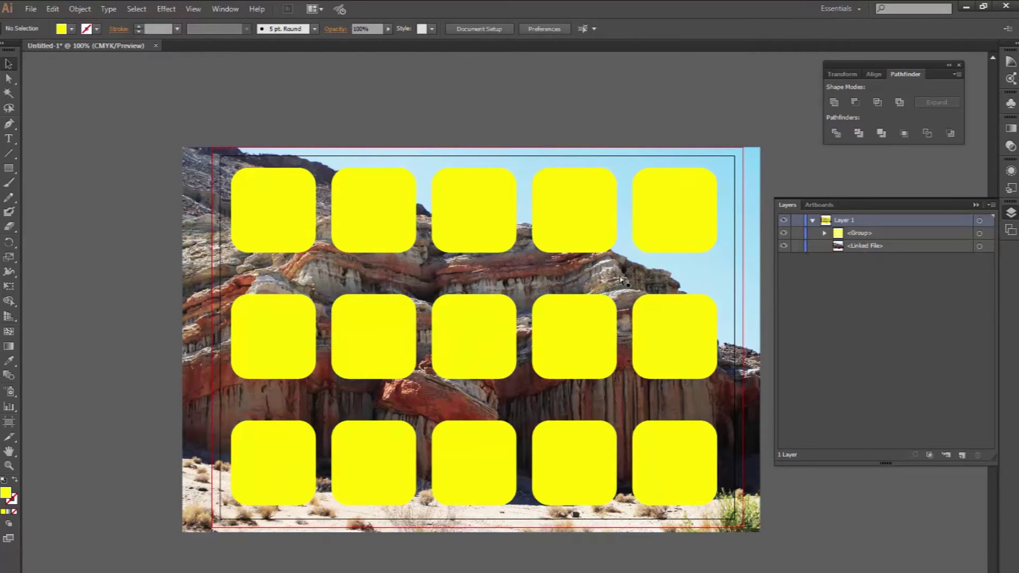
click(637, 270)
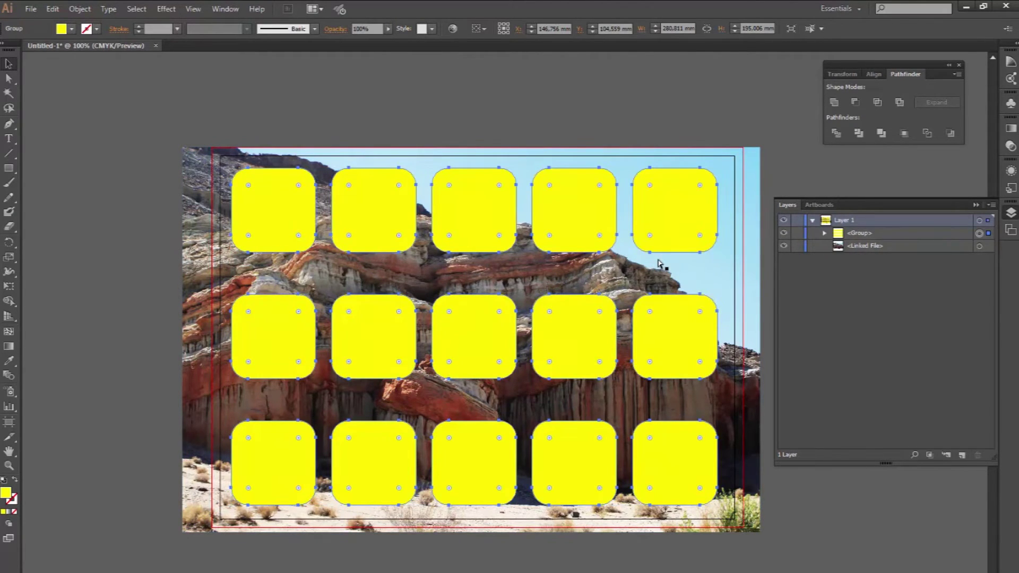
key(ctrl+shift+g)
Step: Select all 15 yellow rounded rectangles using the Magic Wand
click(9, 62)
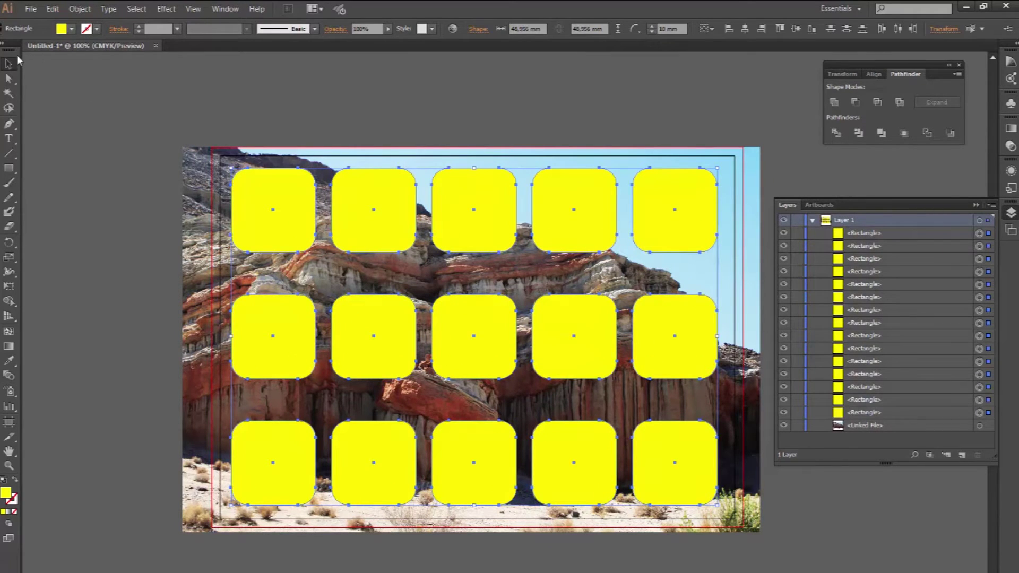
click(371, 127)
click(299, 187)
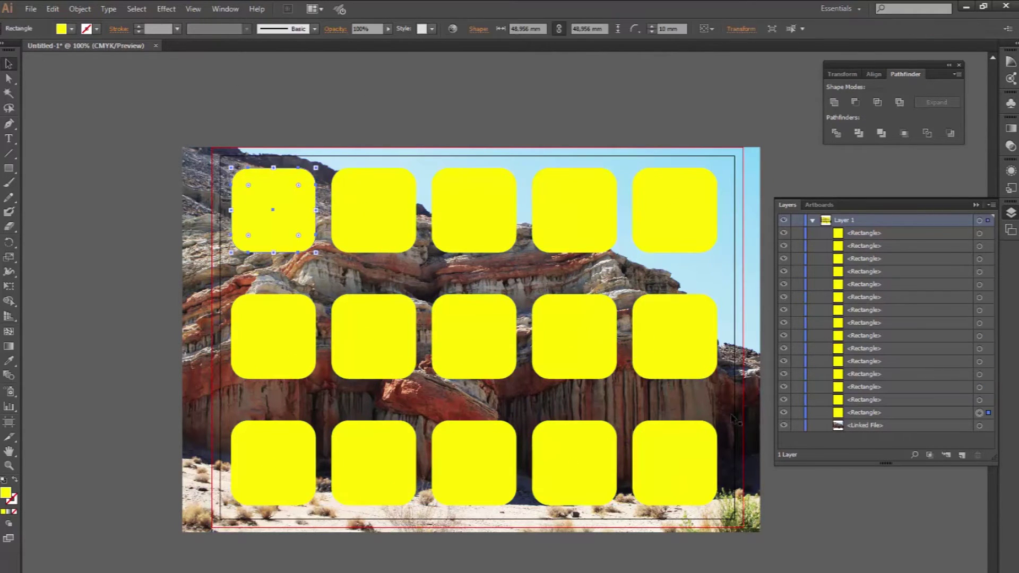
shift+click(697, 467)
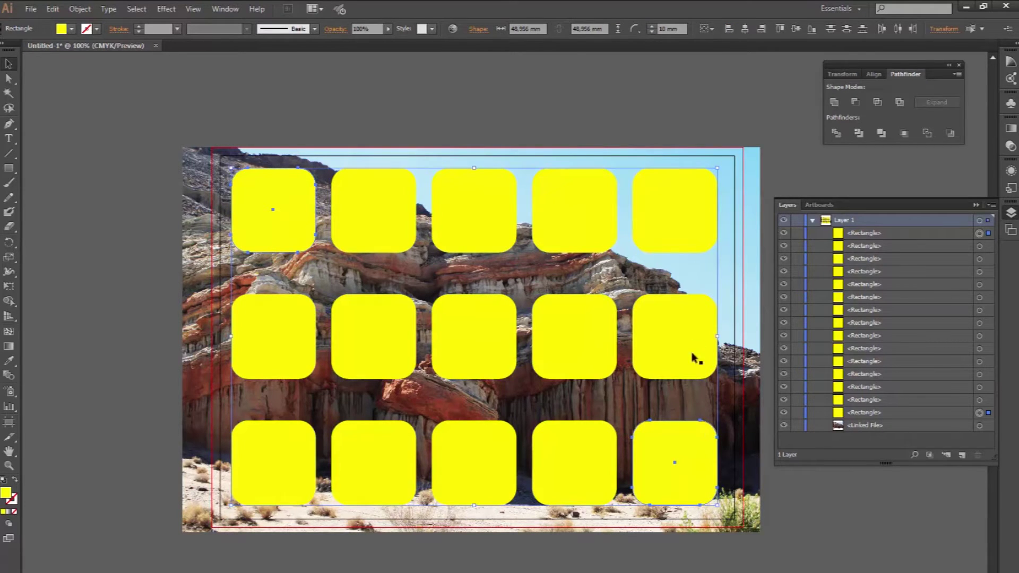
key(y)
click(695, 240)
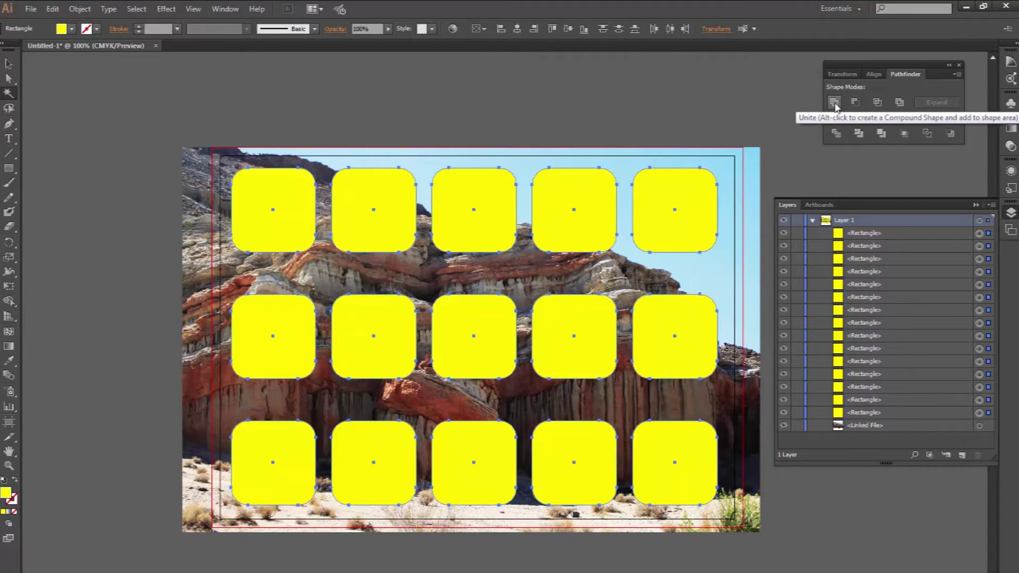
Step: Merge the 15 rectangles into one compound shape and check its listed rectangles
alt+click(834, 104)
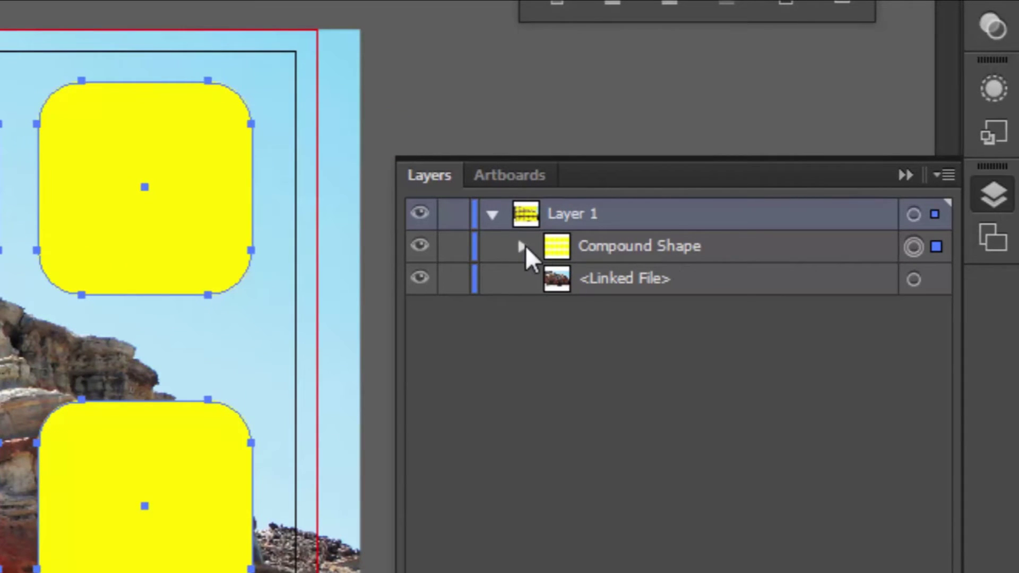
click(523, 247)
key(v)
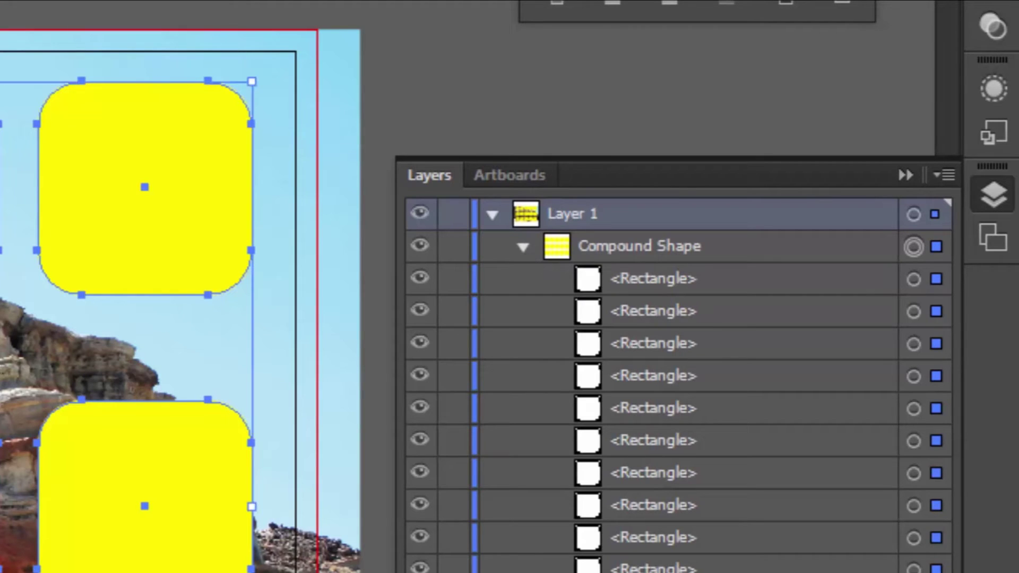
key(ctrl+shift+a)
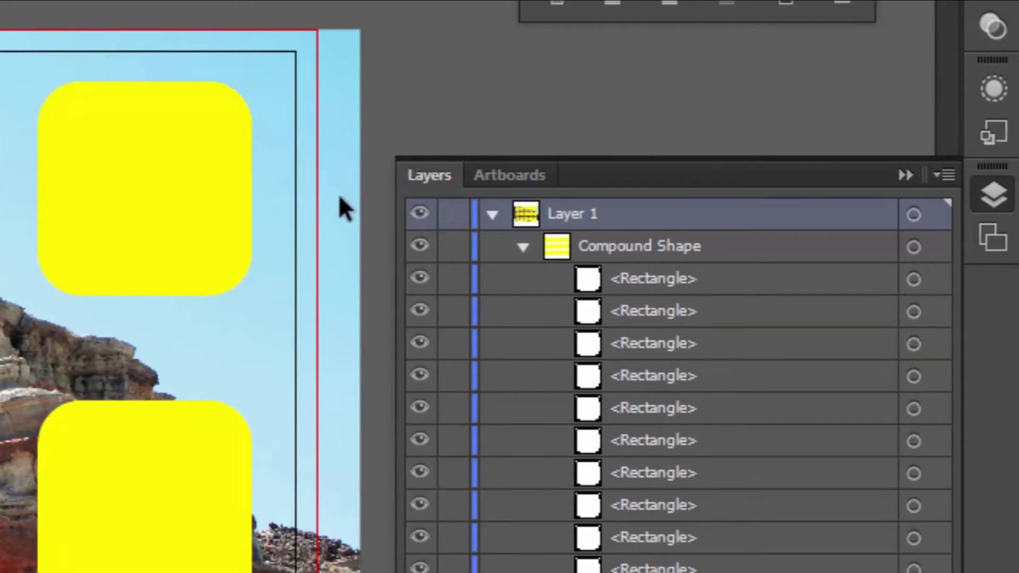
click(192, 91)
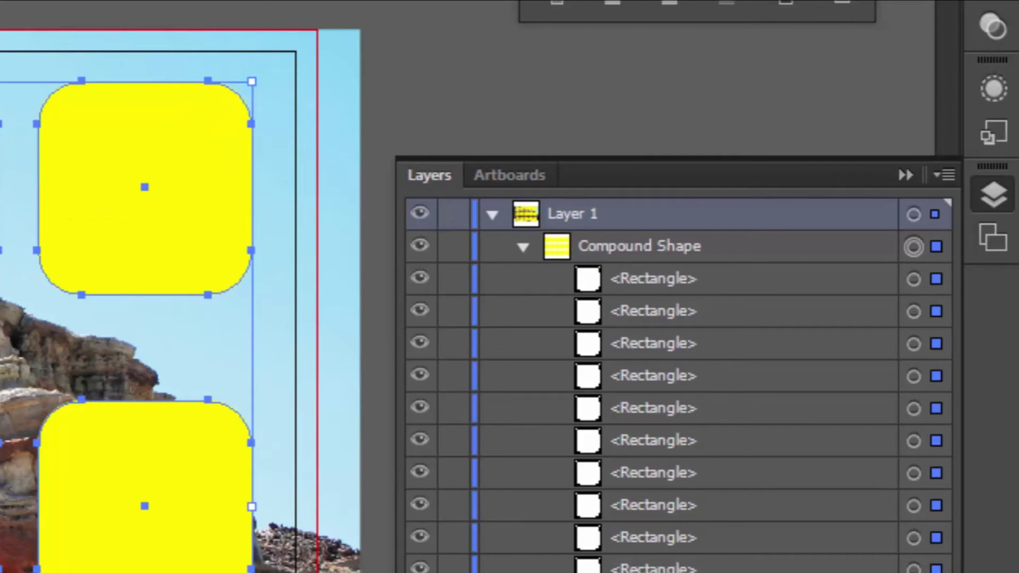
Step: Drag one rounded square out of place, undo the move, and reselect the whole compound shape
mouse_move(159, 211)
mouse_down()
mouse_move(107, 292)
mouse_move(28, 351)
mouse_move(37, 372)
mouse_up()
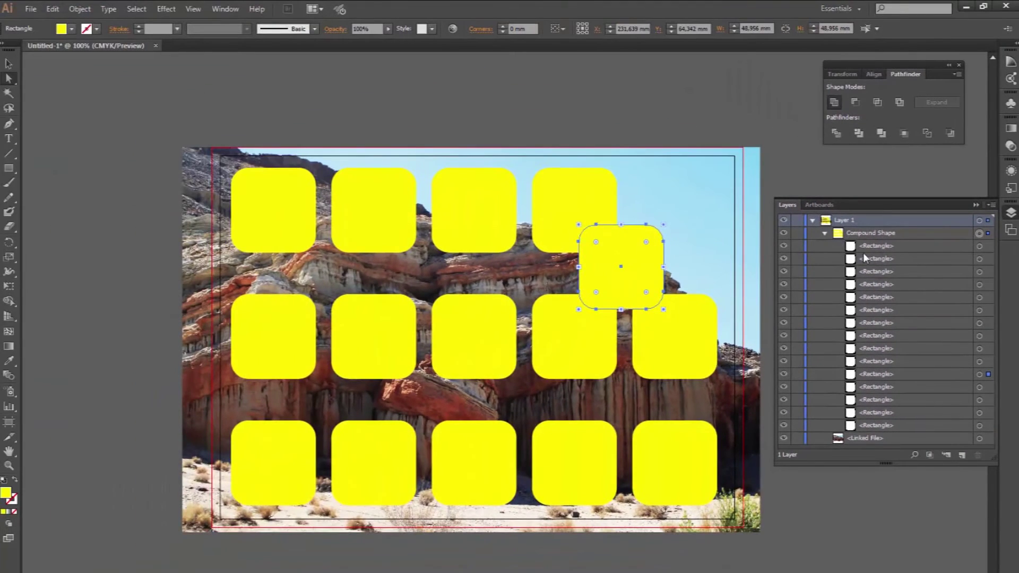
key(ctrl+z)
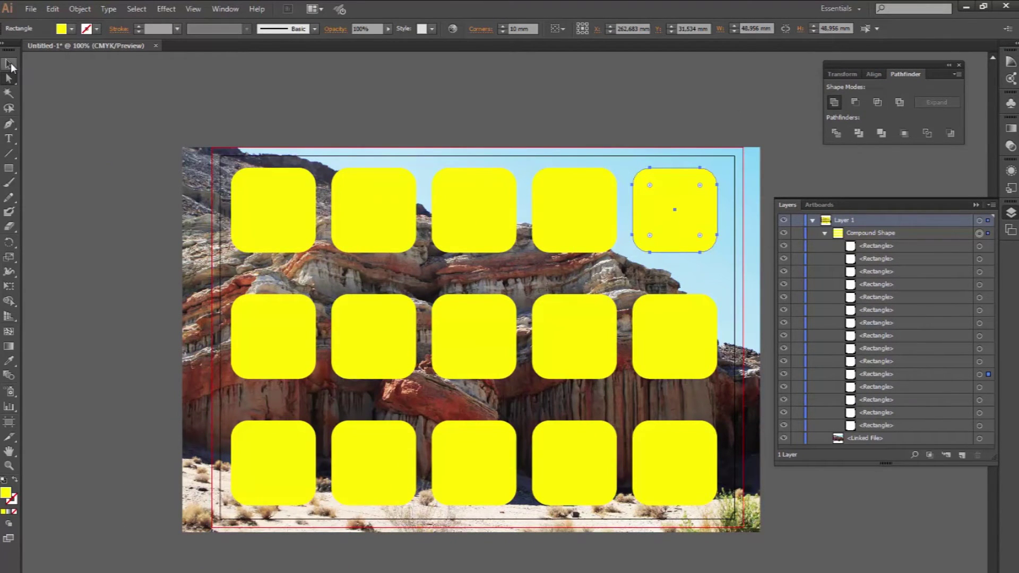
click(10, 64)
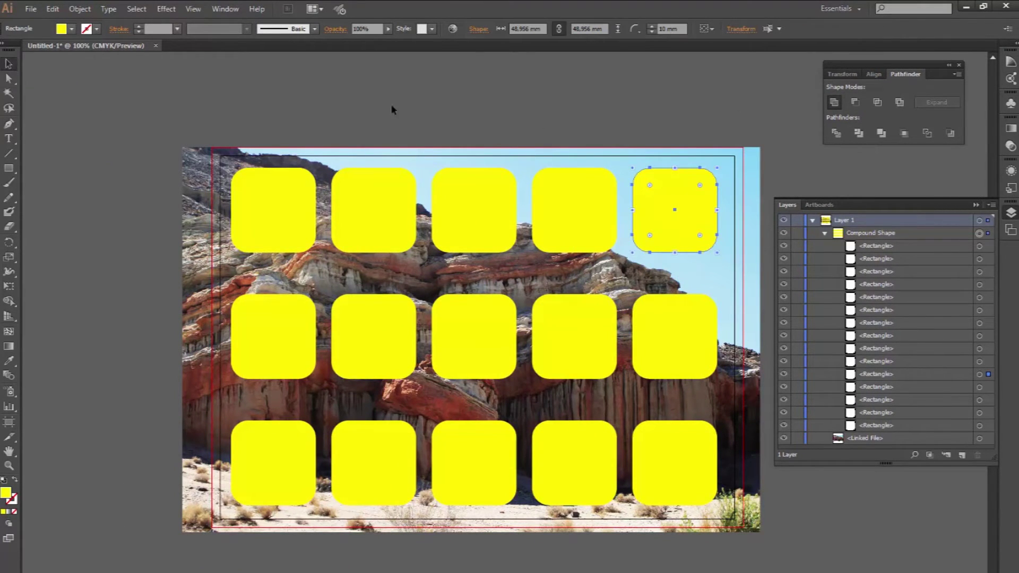
click(591, 218)
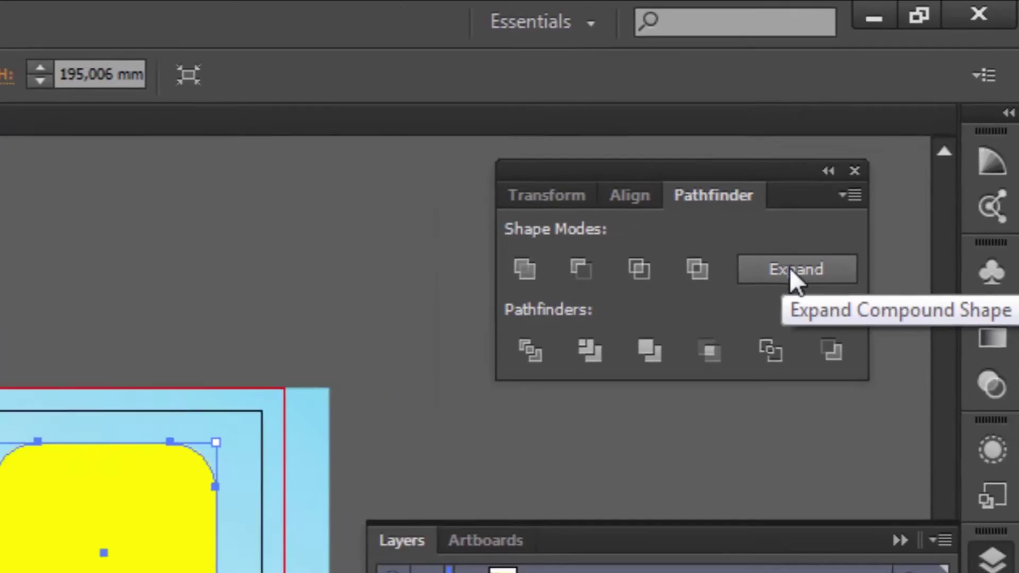
Step: Expand the compound shape into a single compound path and collapse Layer 1
click(760, 303)
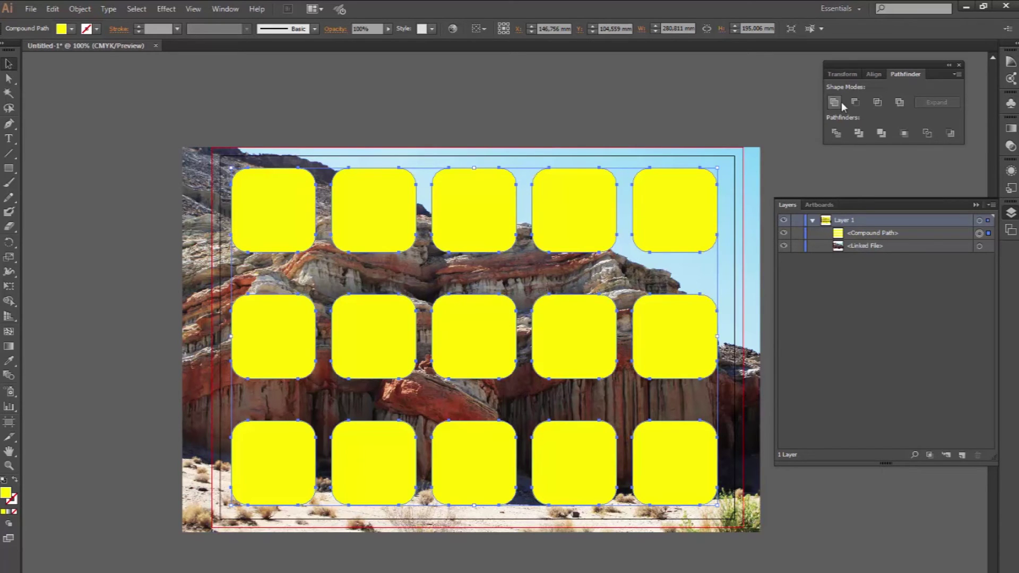
click(812, 220)
click(286, 121)
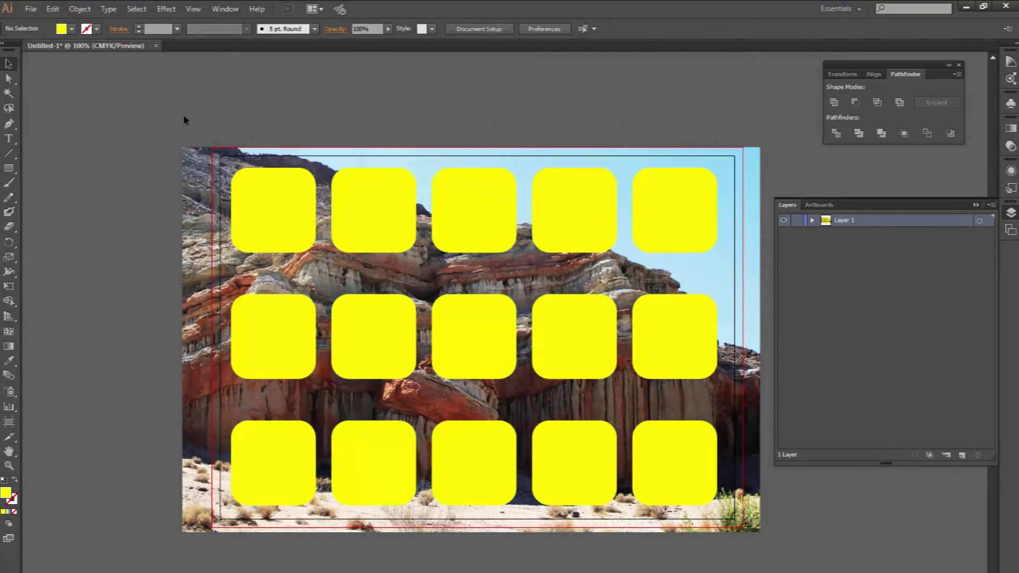
Step: Select the compound path plus the desert photo and make a clipping mask
click(287, 196)
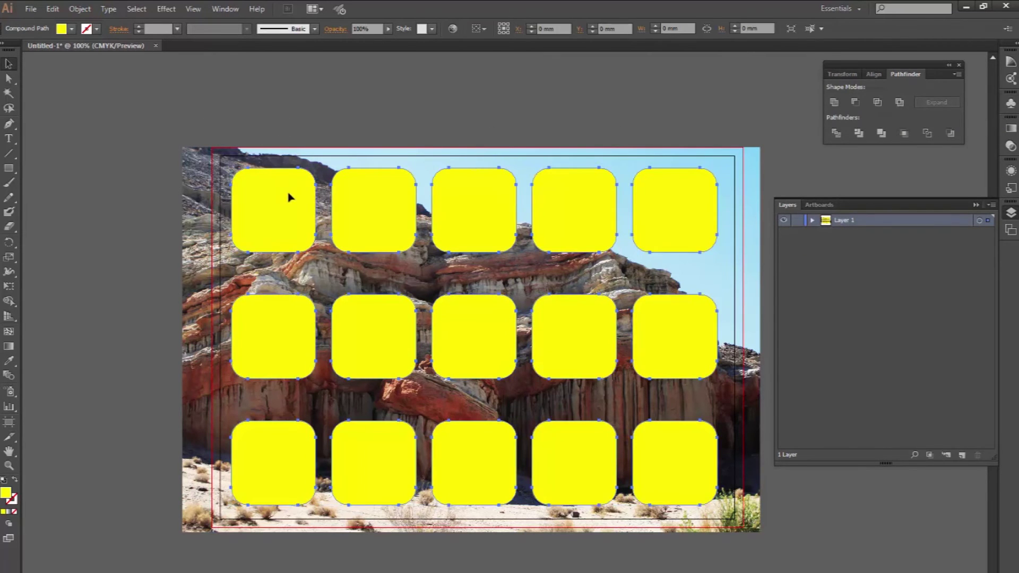
shift+click(341, 159)
click(80, 9)
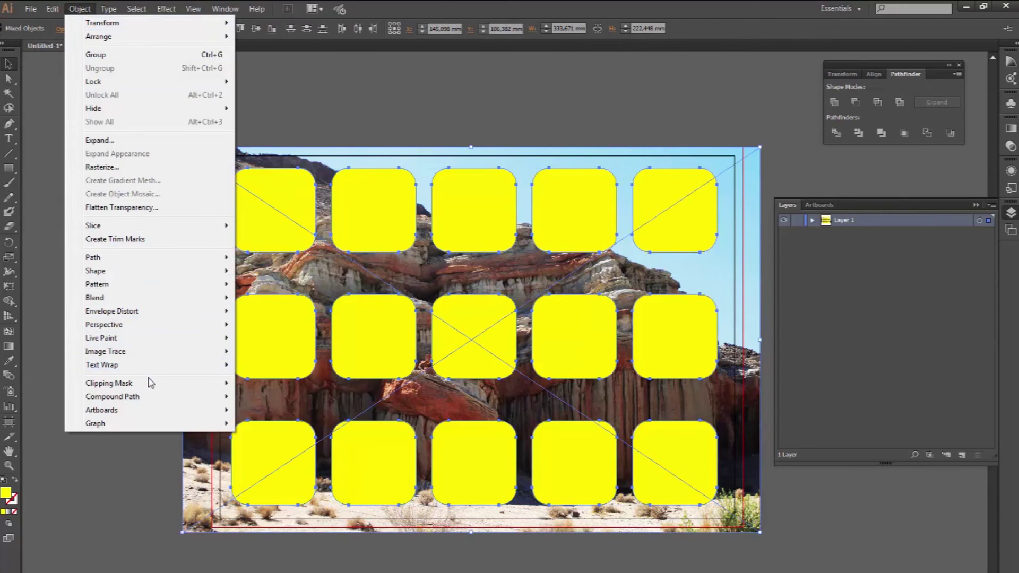
mouse_move(109, 384)
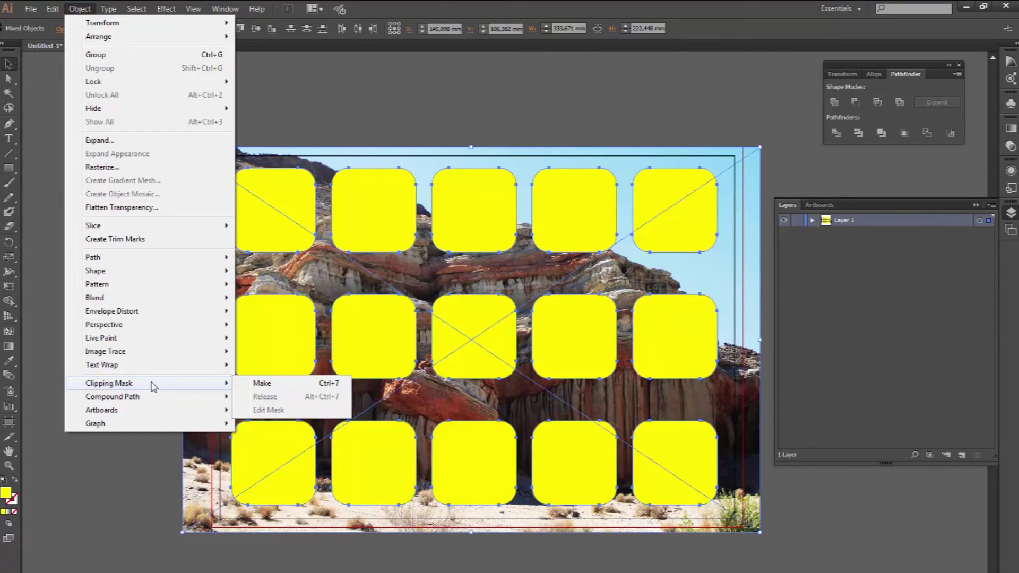
click(277, 384)
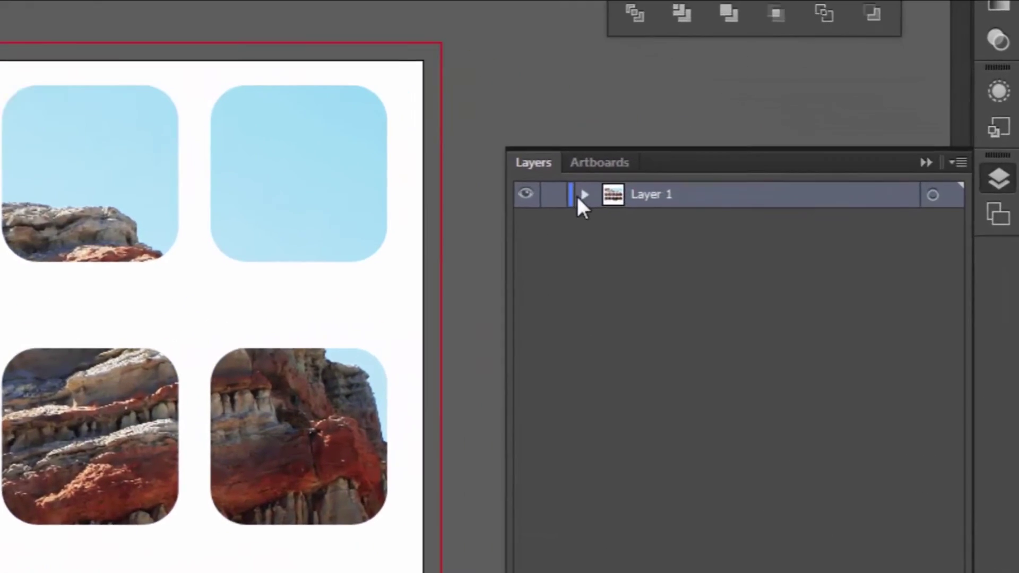
Step: Confirm the Clip Group holds a Compound Clipping Path and Linked File, close the panels, and zoom in
click(584, 194)
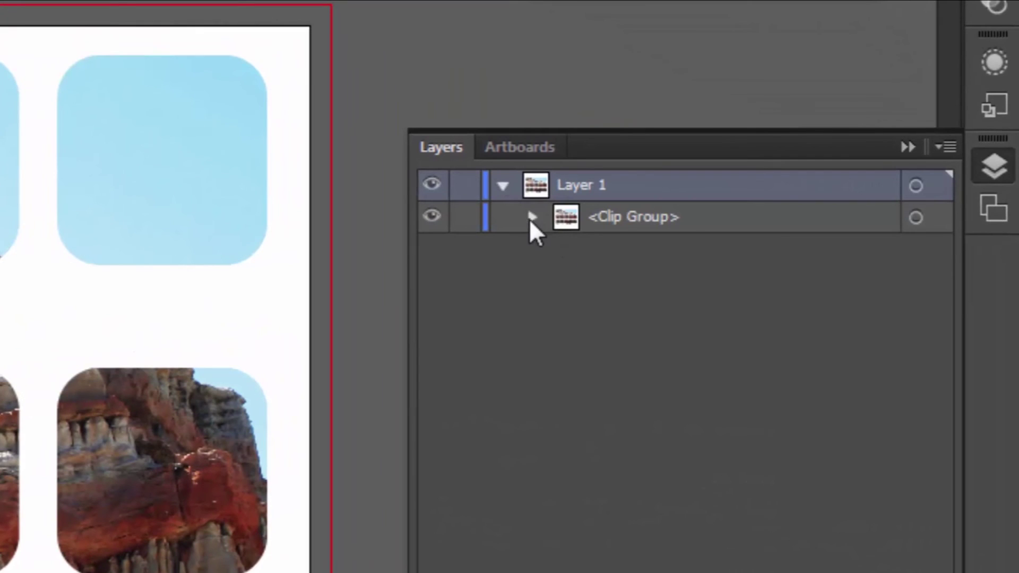
click(533, 218)
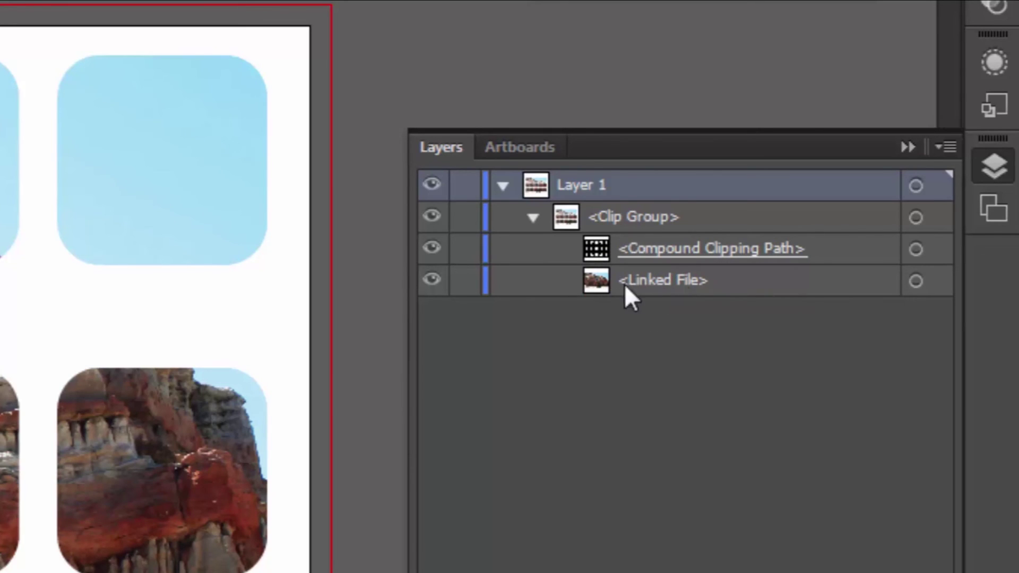
click(903, 149)
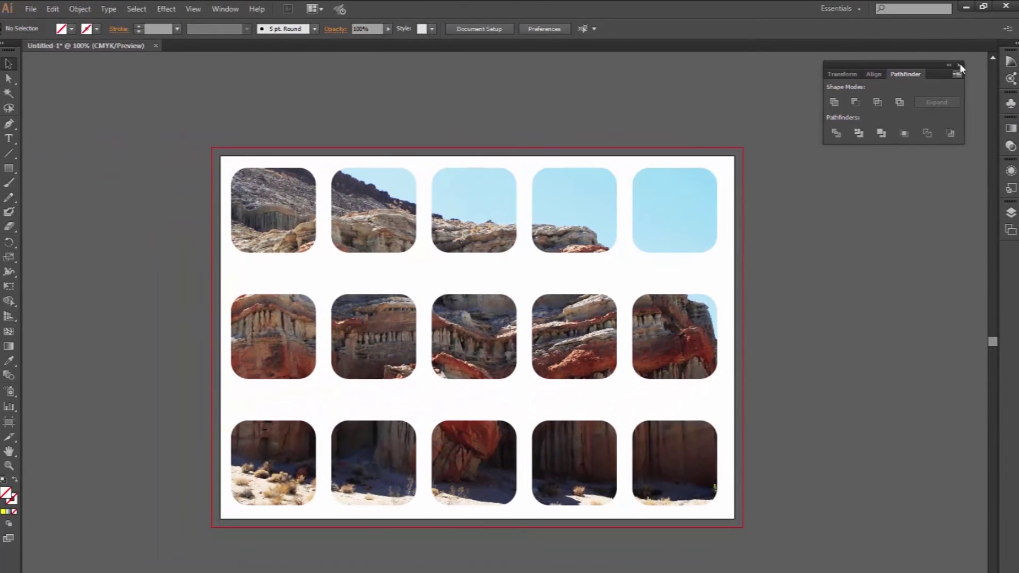
click(959, 65)
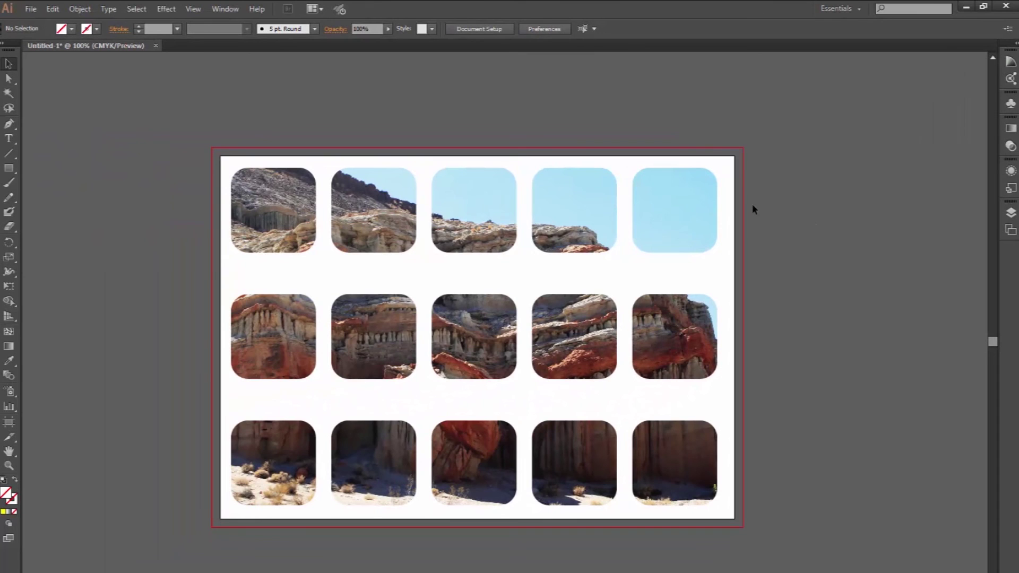
key(ctrl+plus)
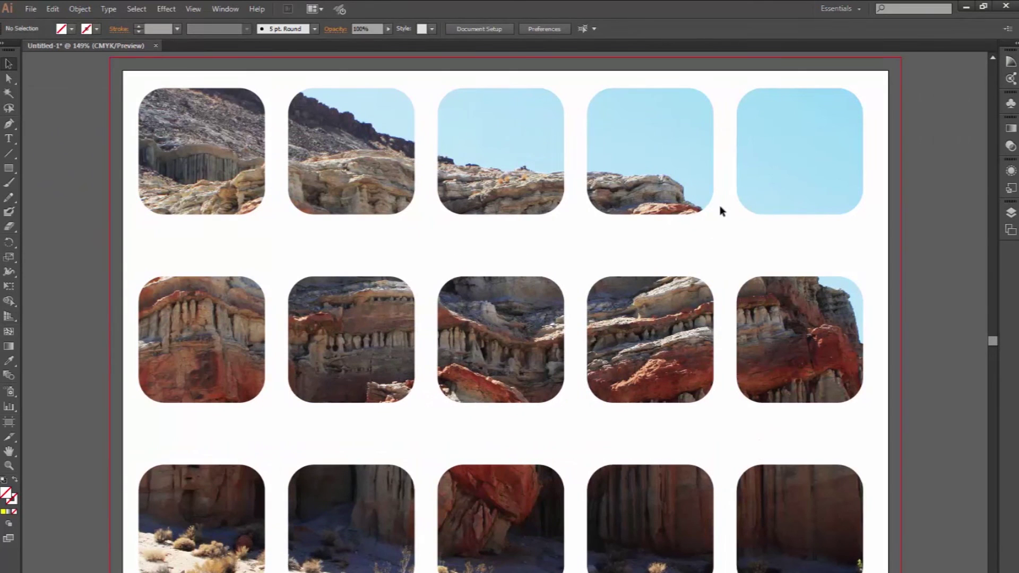